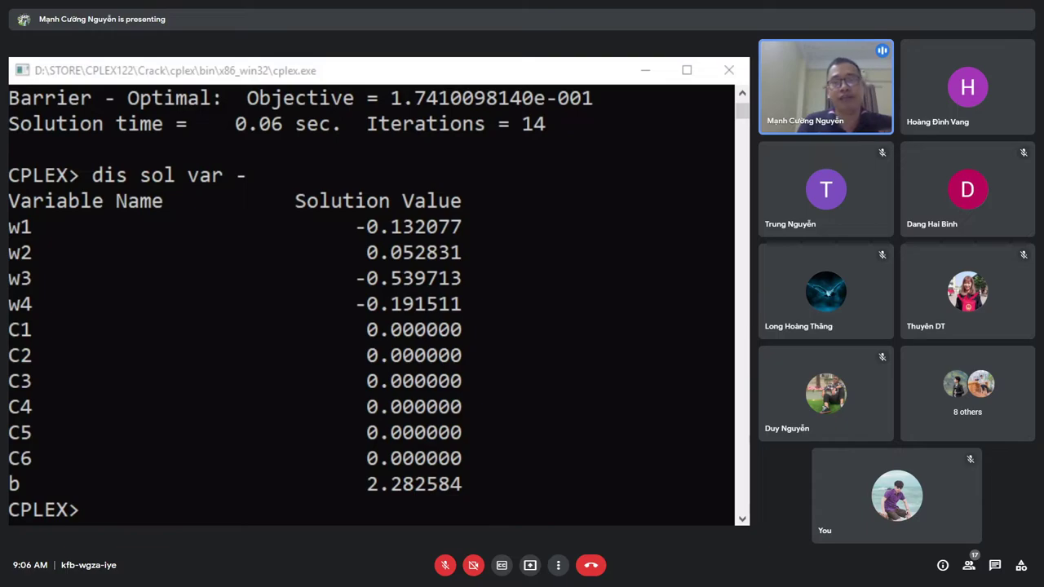
# - Copy the box with the sample values 6.1, 1.2, 3.5 and 1.9 into the worksheet and place it beside the weights table
pyautogui.click(383, 293)
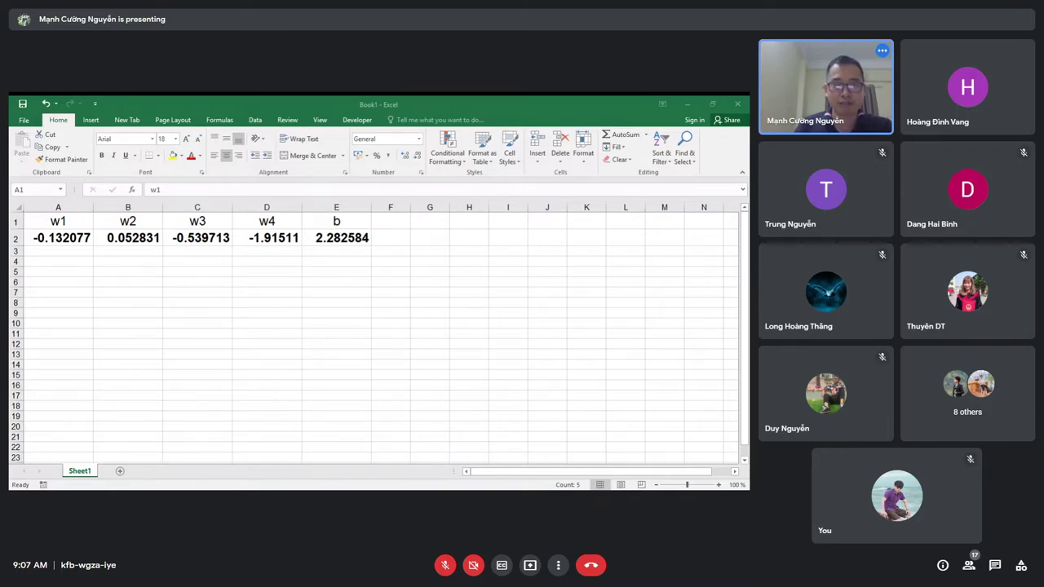
pyautogui.hotkey('ctrl', 'a')
pyautogui.hotkey('ctrl', 'c')
pyautogui.click(185, 350)
pyautogui.hotkey('ctrl', 'v')
pyautogui.moveTo(232, 367)
pyautogui.mouseDown()
pyautogui.moveTo(289, 362)
pyautogui.moveTo(519, 226)
pyautogui.moveTo(327, 290)
pyautogui.mouseUp()
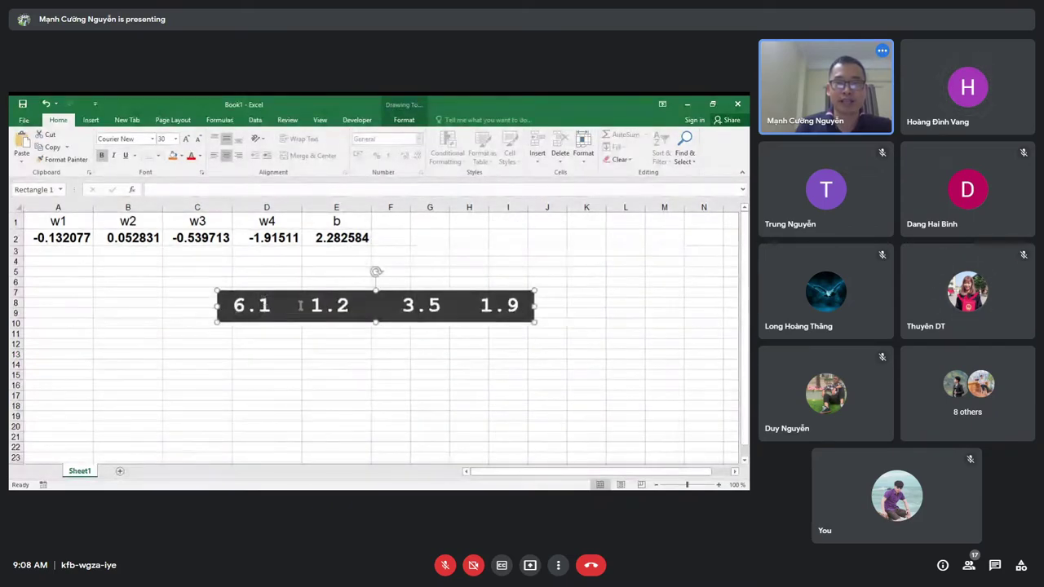
pyautogui.moveTo(310, 306); pyautogui.dragTo(350, 305)
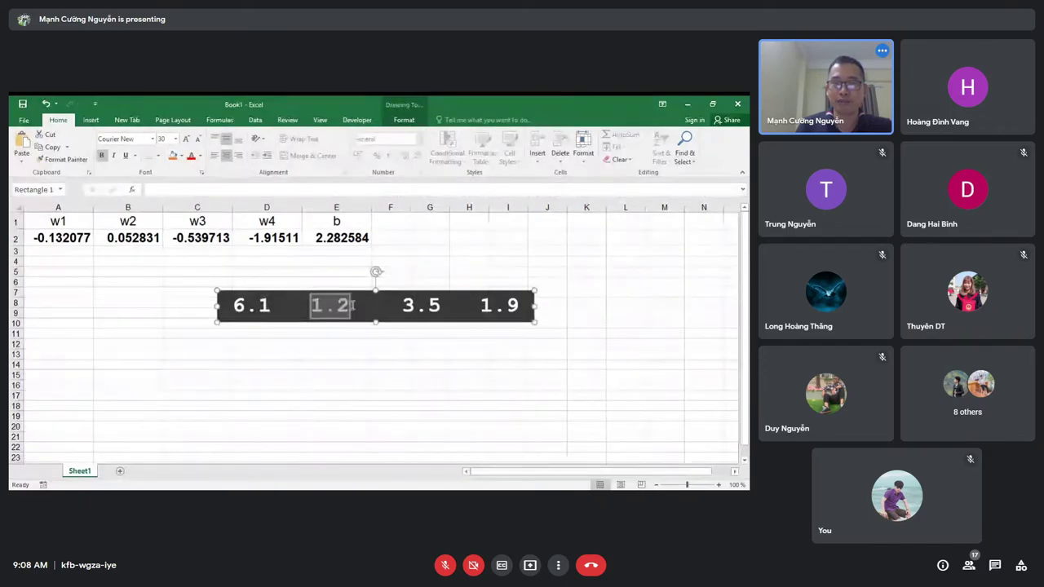
pyautogui.doubleClick(421, 305)
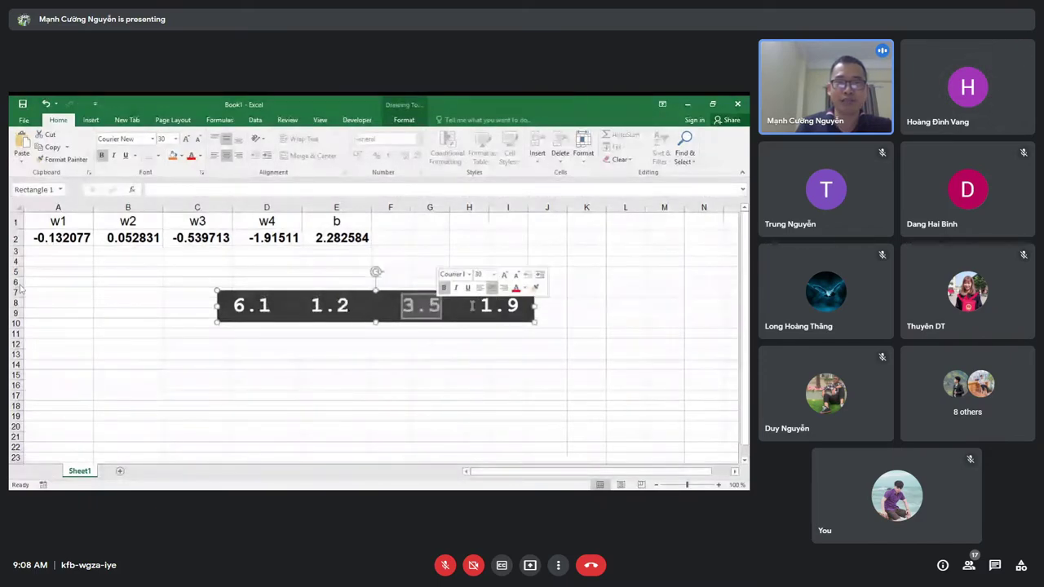
pyautogui.doubleClick(499, 305)
pyautogui.moveTo(459, 292); pyautogui.dragTo(661, 229)
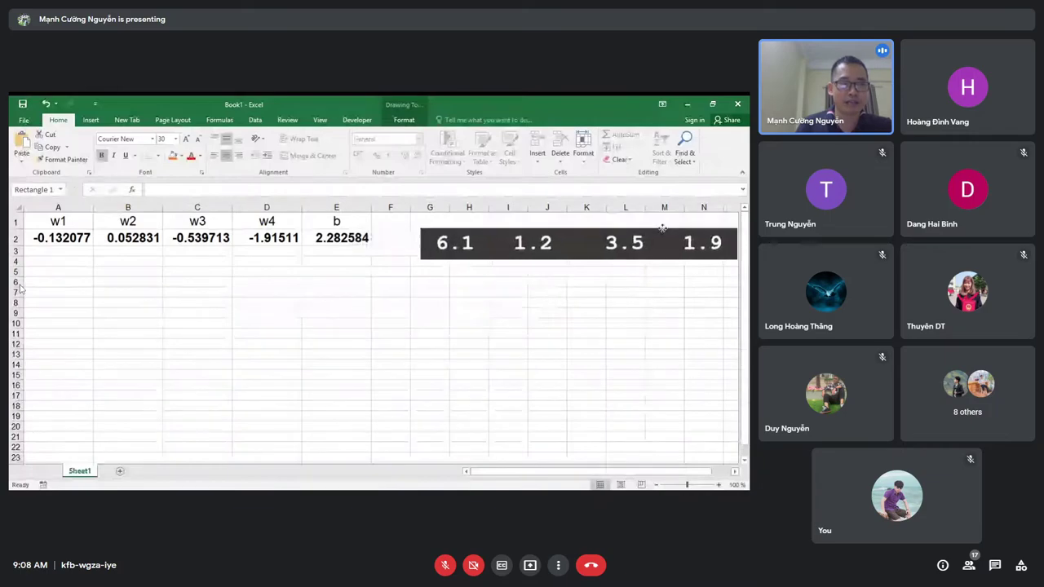
# - Enter 6.1 in cell A4 and format row 4 as 18 pt bold red text
pyautogui.click(58, 259)
pyautogui.write('6.1')
pyautogui.press('Return')
pyautogui.click(15, 261)
pyautogui.click(165, 140)
pyautogui.write('18')
pyautogui.press('Return')
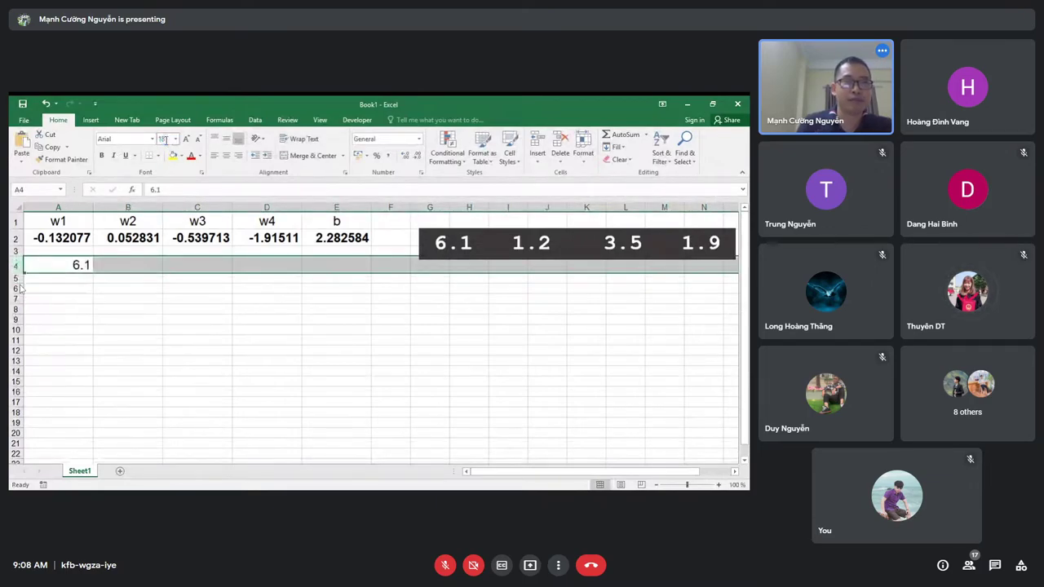
pyautogui.click(102, 155)
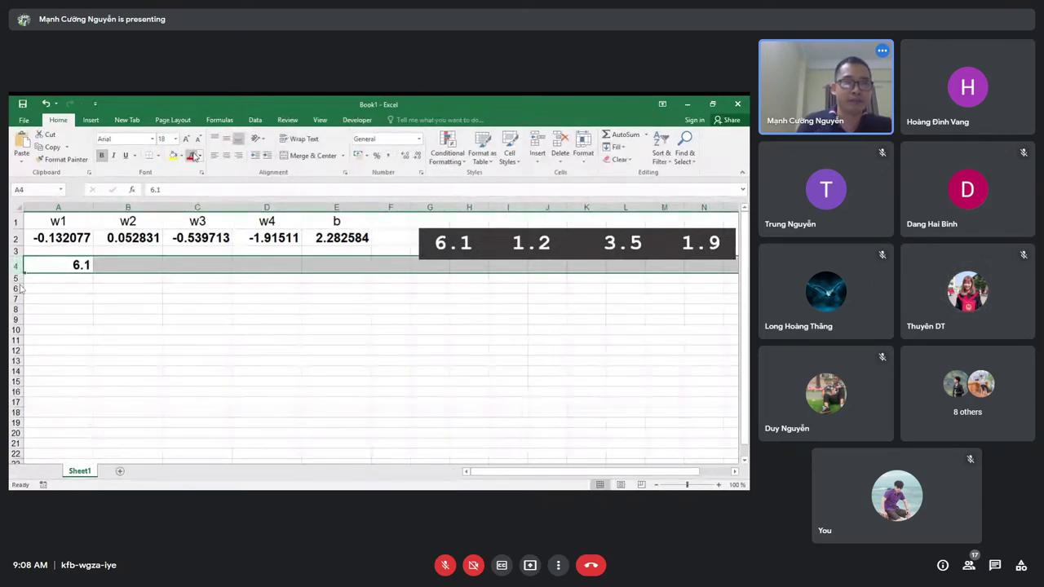
pyautogui.click(191, 156)
# - Fill in the remaining sample values 1.2, 3.5 and 1.9 in cells B4 to D4
pyautogui.moveTo(145, 265); pyautogui.dragTo(244, 265)
pyautogui.click(144, 265)
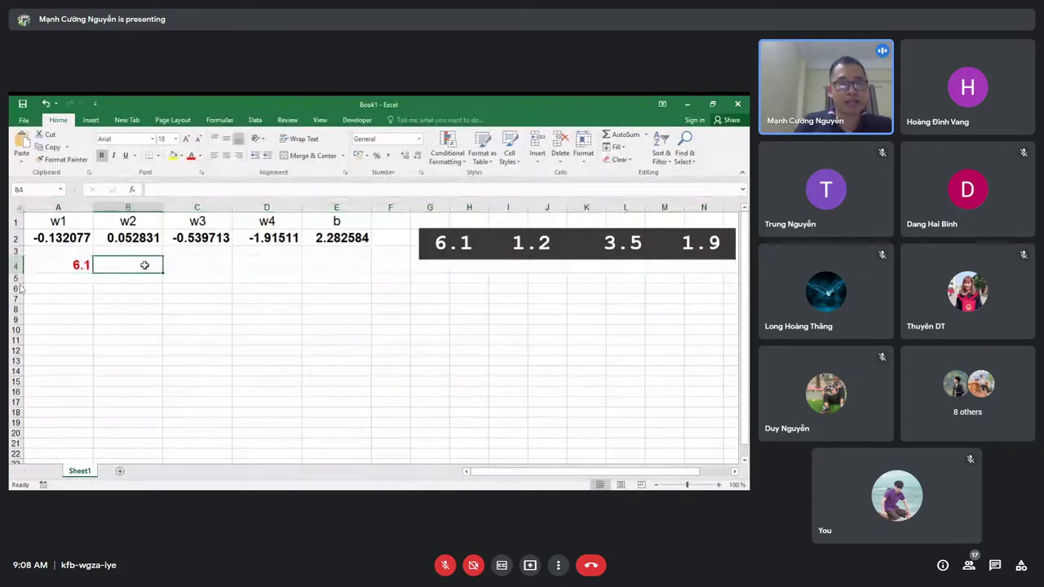
pyautogui.write('1.2')
pyautogui.press('Return')
pyautogui.click(144, 265)
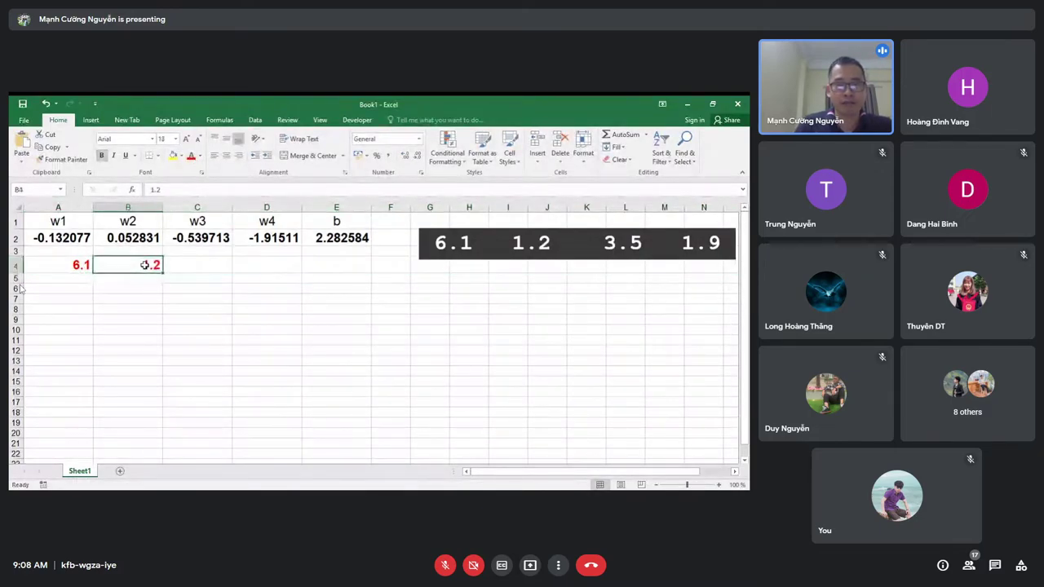
pyautogui.press('Right')
pyautogui.write('3.5')
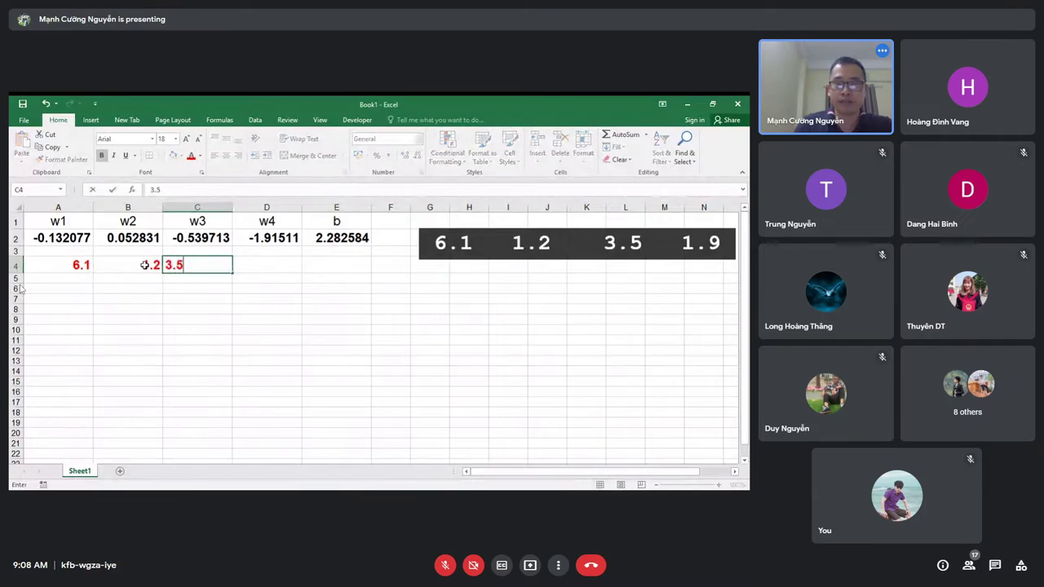
pyautogui.press('Right')
pyautogui.write('1.9')
pyautogui.press('Return')
# - Unmute the meeting microphone and mute it again
pyautogui.hotkey('ctrl', 'd')
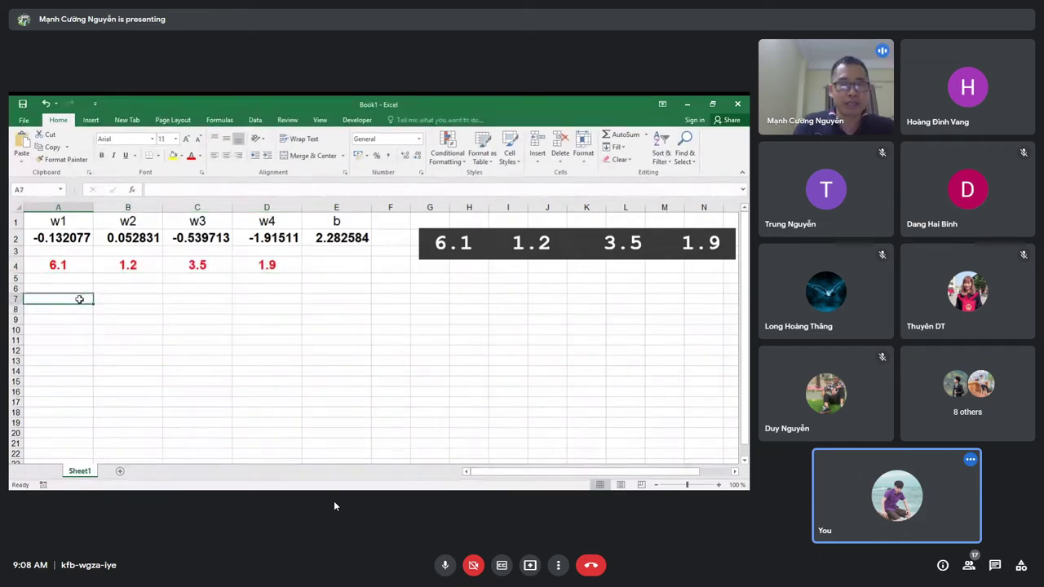
pyautogui.hotkey('ctrl', 'd')
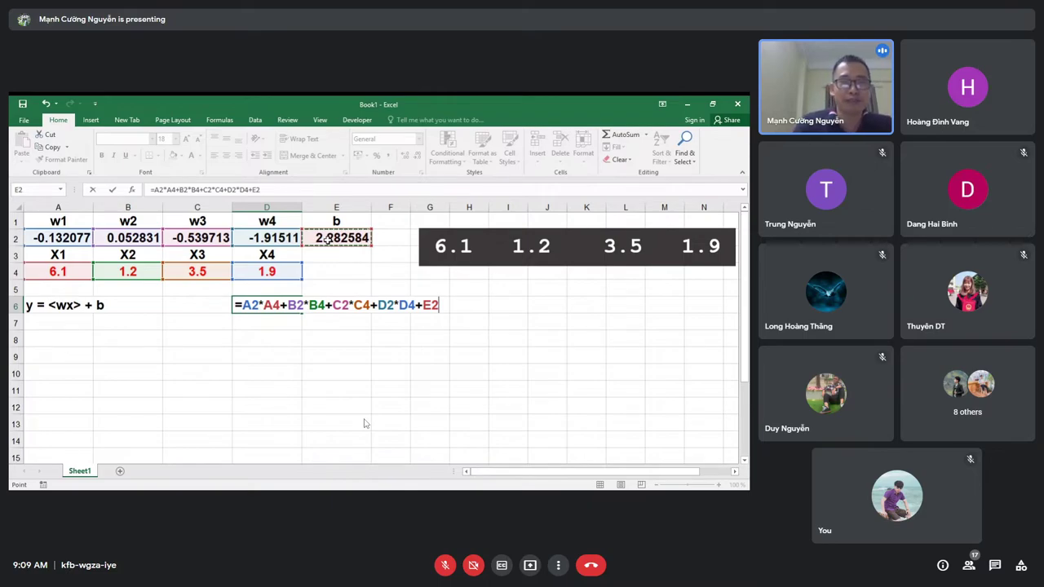
# - Commit the formula =A2*A4+B2*B4+C2*C4+D2*D4+E2 for y in cell D6
pyautogui.press('Return')
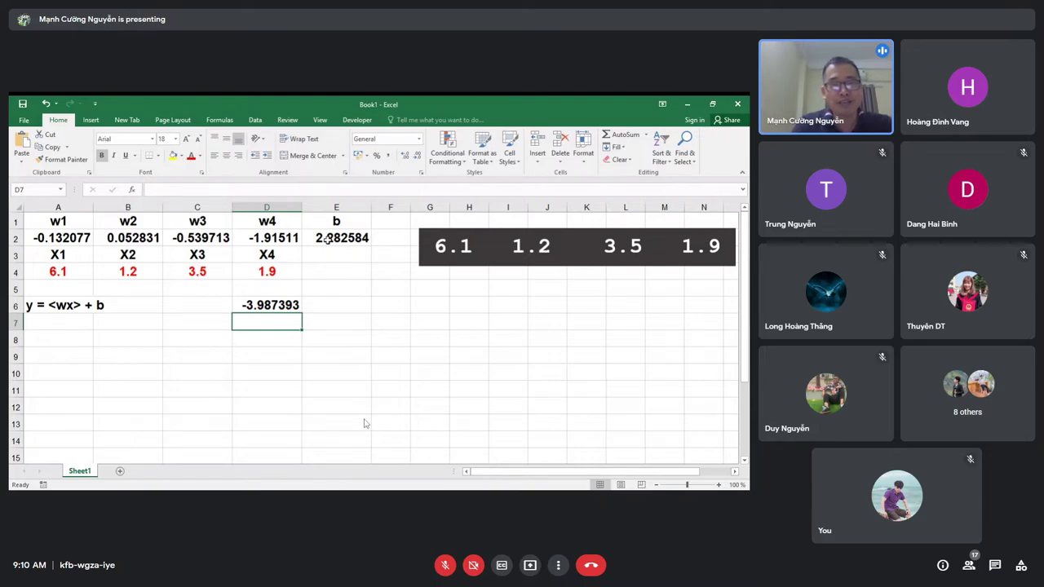
# - Move the sample box below the y formula and paste the training data picture into the space beside the weights table
pyautogui.moveTo(478, 238); pyautogui.dragTo(96, 344)
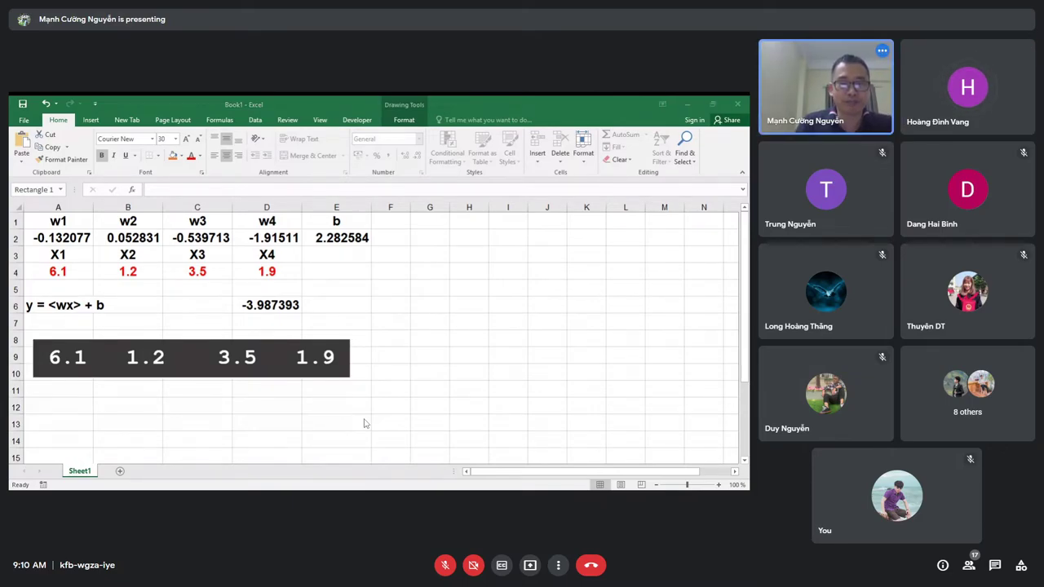
pyautogui.click(545, 319)
pyautogui.hotkey('ctrl', 'v')
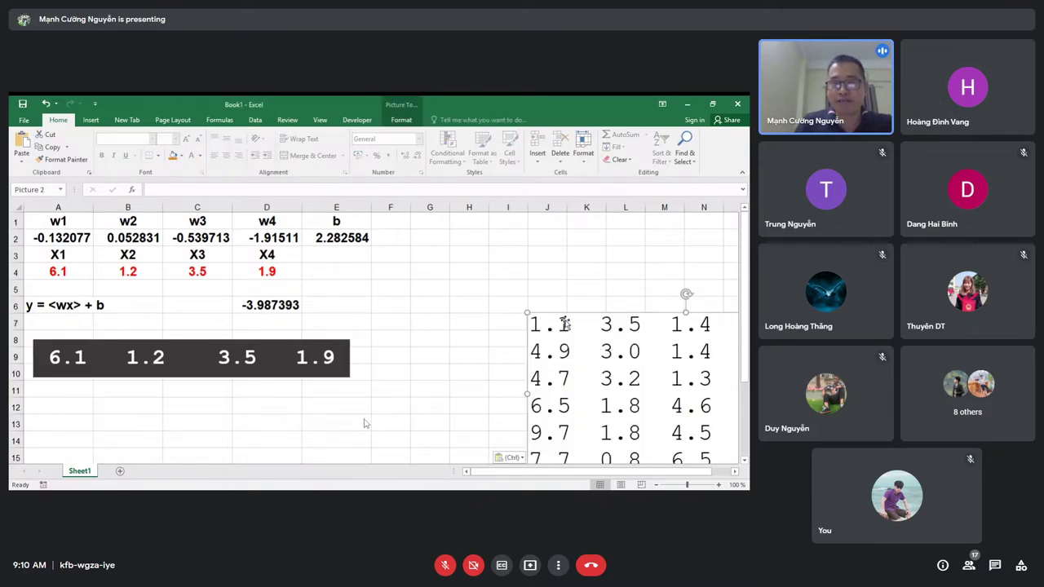
pyautogui.moveTo(564, 324); pyautogui.dragTo(434, 227)
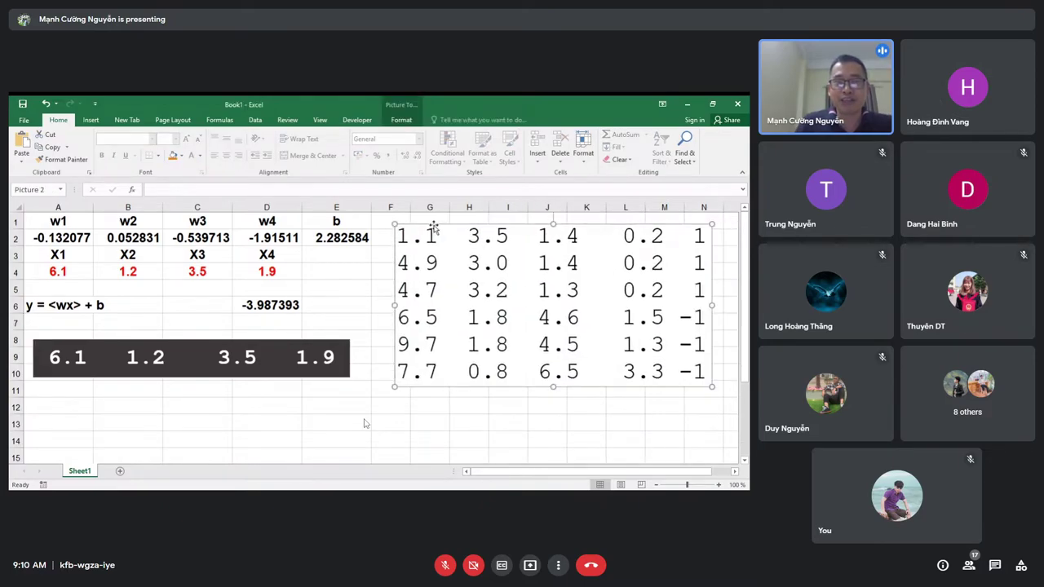
# - Test the first training sample by entering 1.1, 3.5, 1.4 and 0.2 as X1 to X4, and select the y result cell
pyautogui.click(48, 276)
pyautogui.write('1.1')
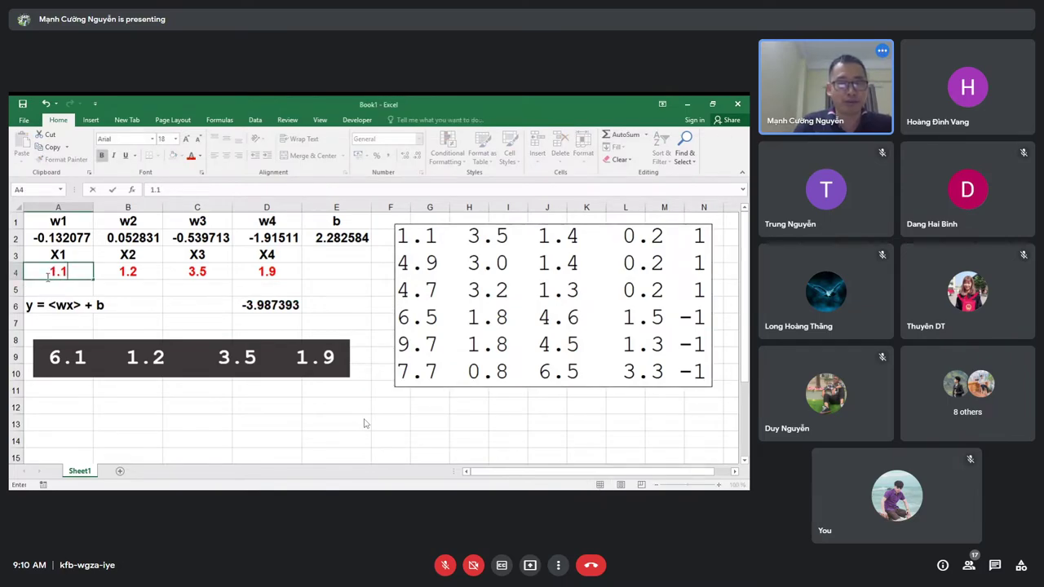
pyautogui.press('Tab')
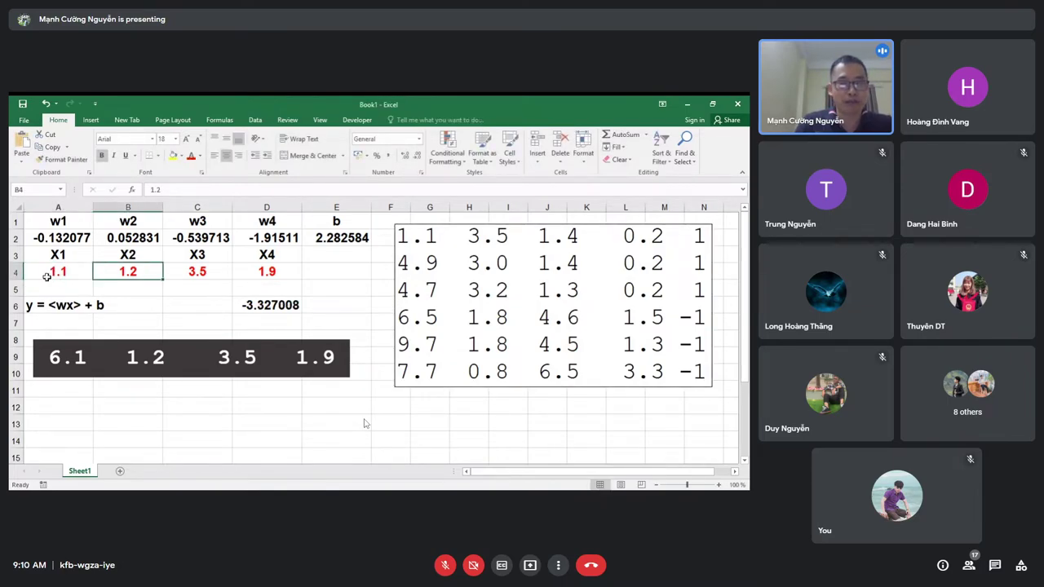
pyautogui.write('3.5')
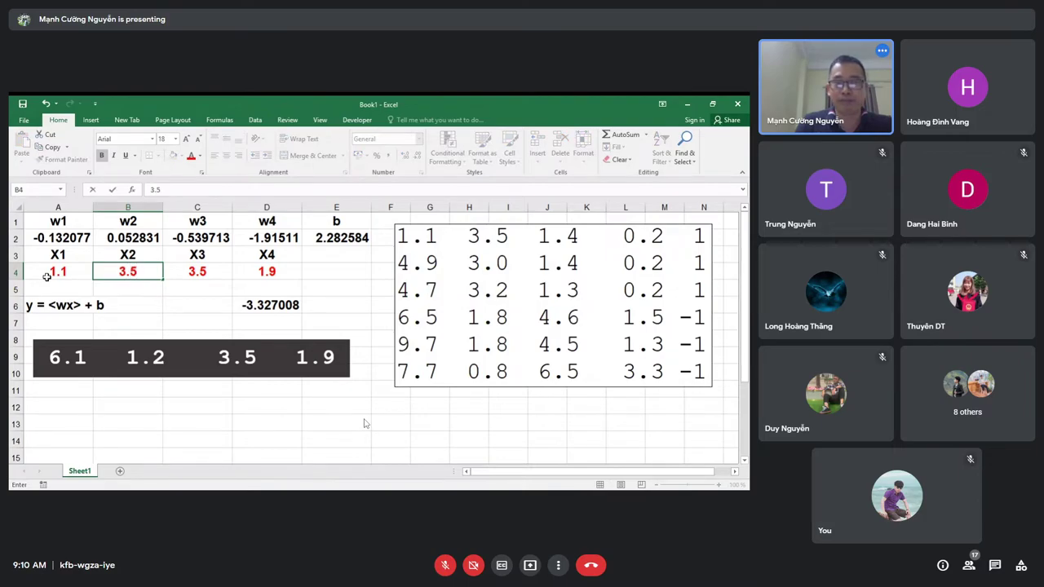
pyautogui.press('Tab')
pyautogui.write('1.4')
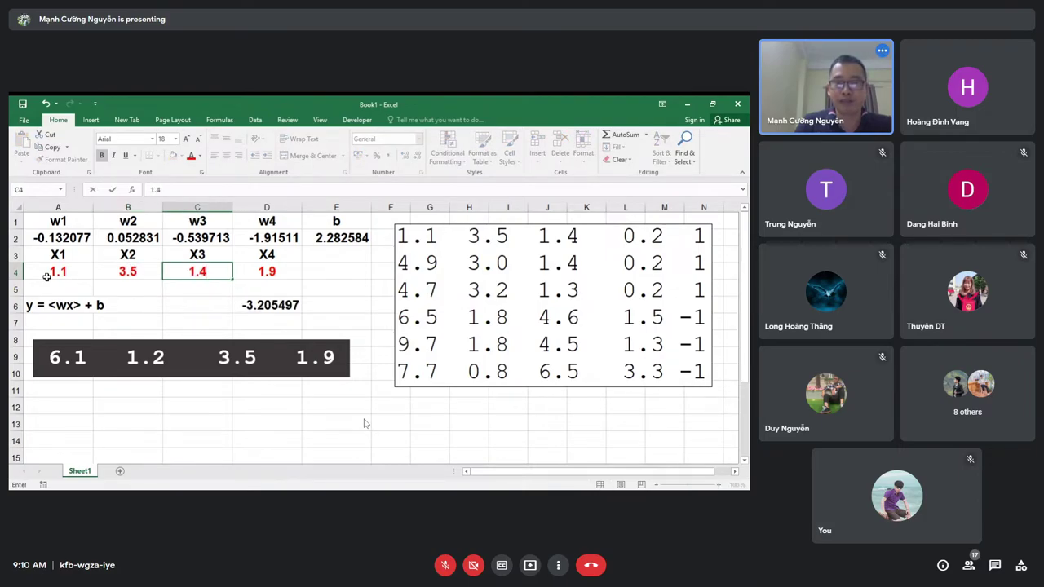
pyautogui.press('Tab')
pyautogui.write('0.2')
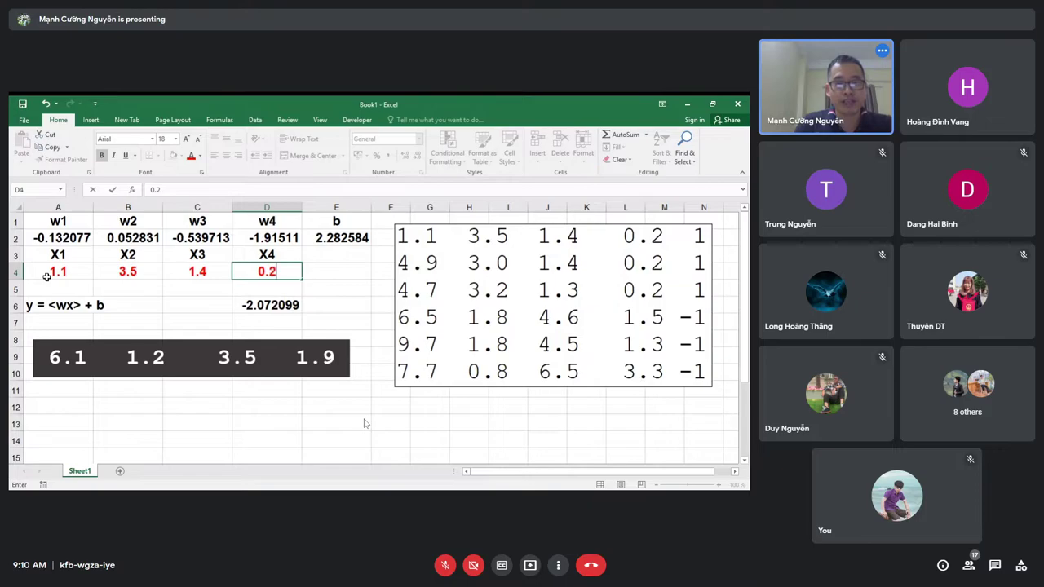
pyautogui.press('Return')
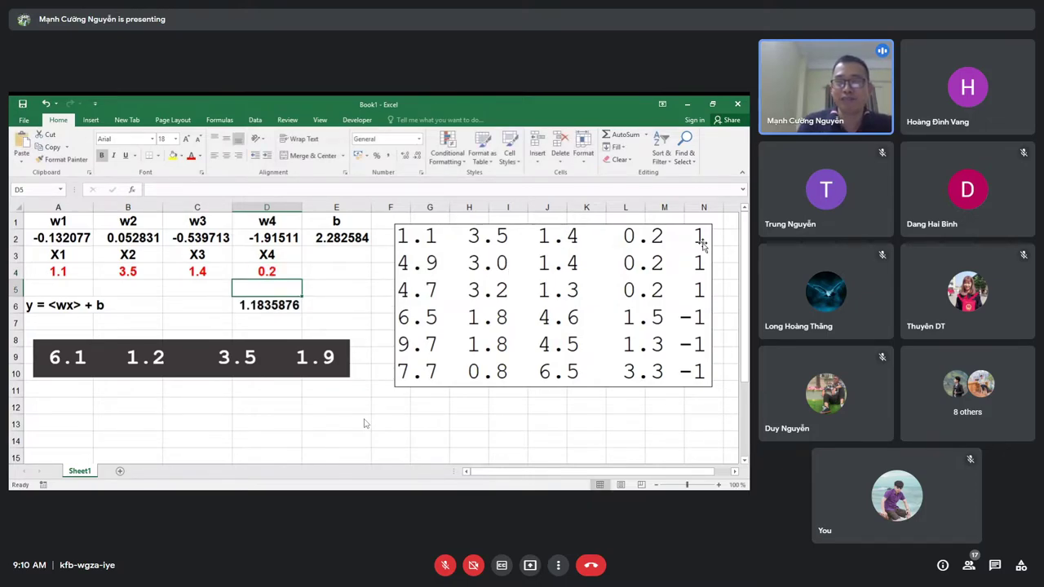
pyautogui.press('Down')
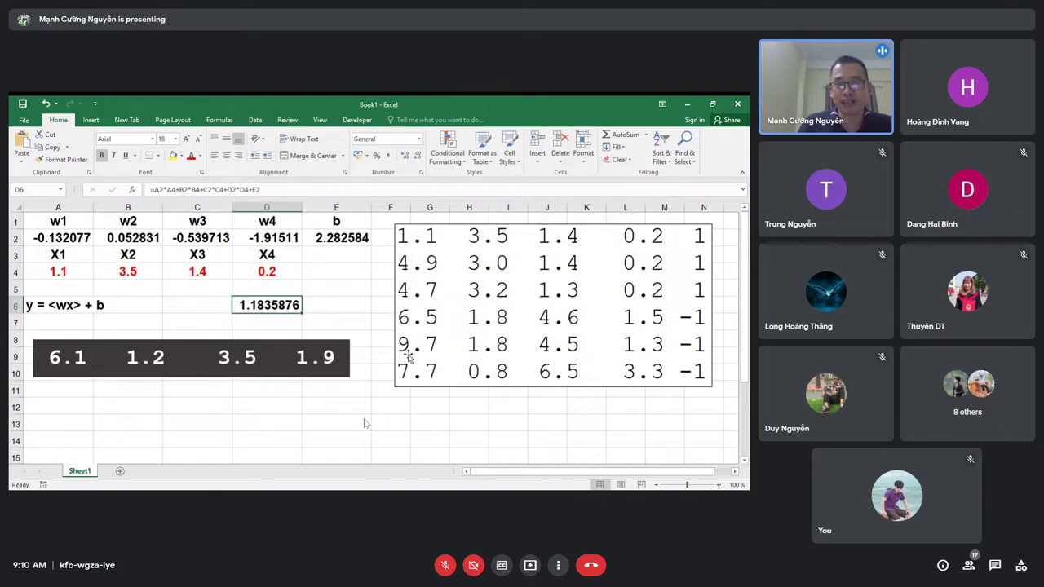
# - Test the fifth training sample by entering 9.7, 1.8, 4.5 and 1.3 as X1 to X4
pyautogui.click(61, 268)
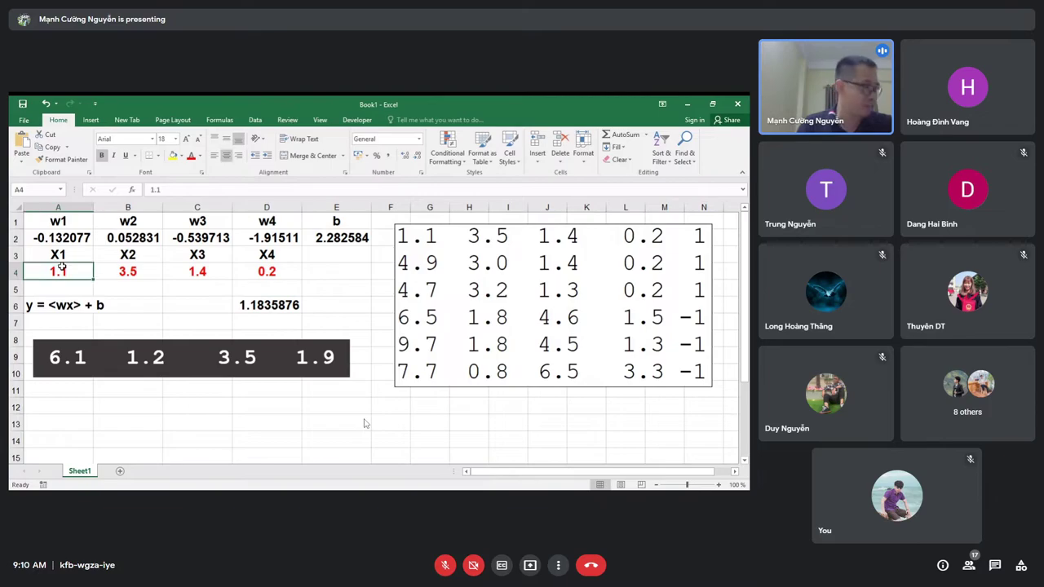
pyautogui.write('9.7')
pyautogui.press('Tab')
pyautogui.write('1')
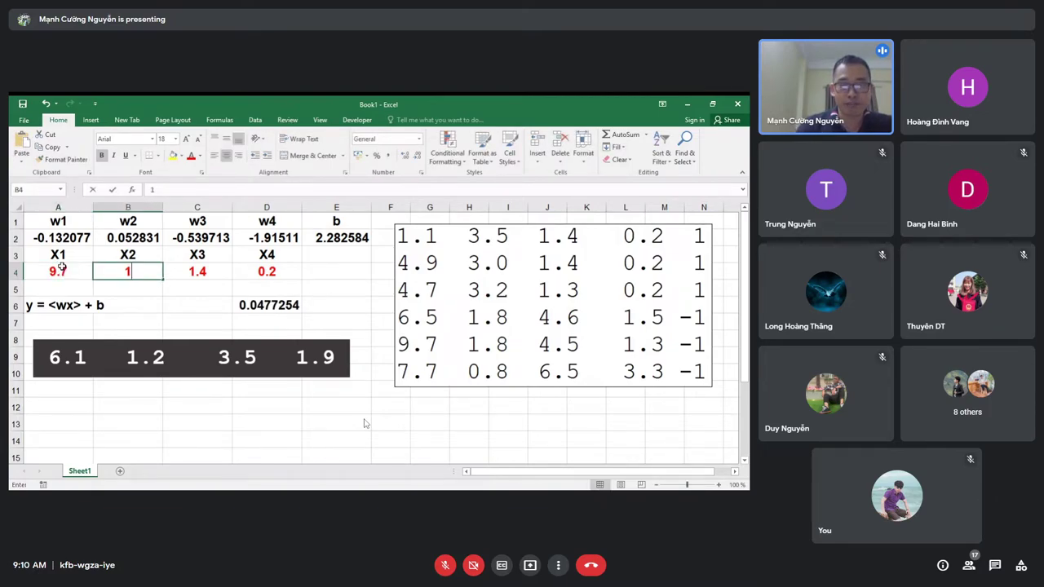
pyautogui.write('.8')
pyautogui.press('Tab')
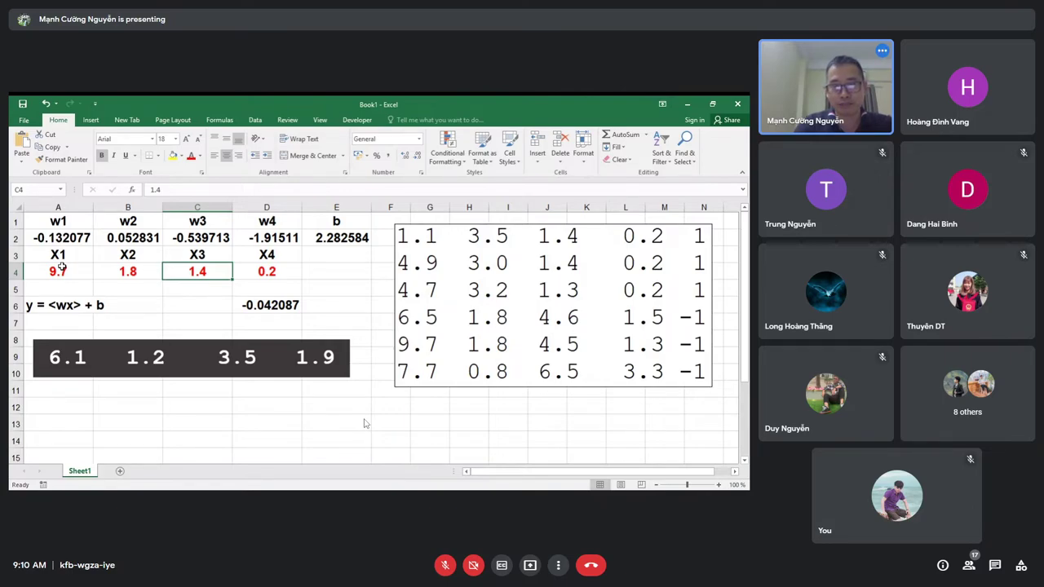
pyautogui.write('4.5')
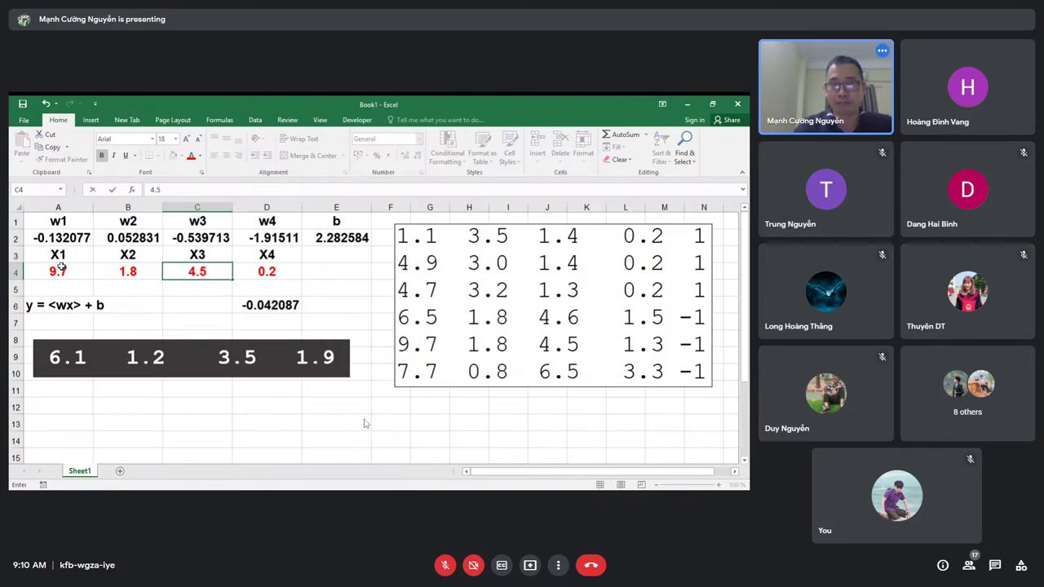
pyautogui.press('Tab')
pyautogui.write('1.3')
pyautogui.press('Return')
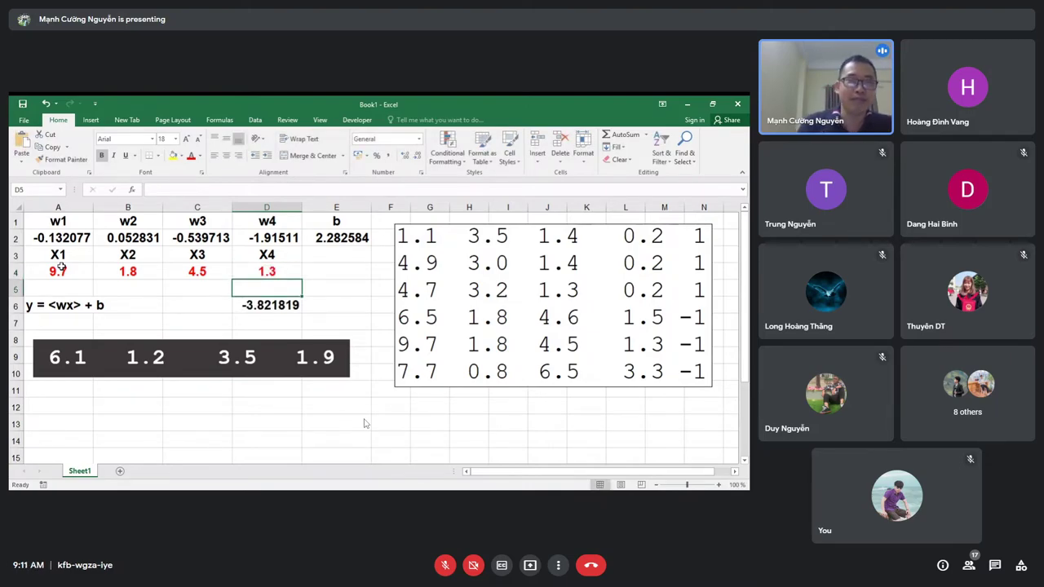